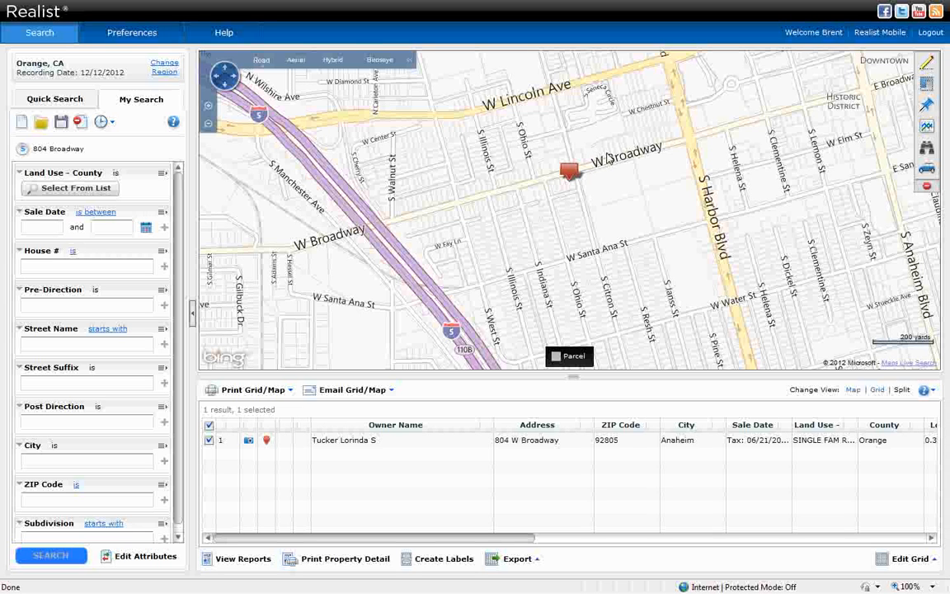
{"action": "left_click", "coordinate": [927, 66]}
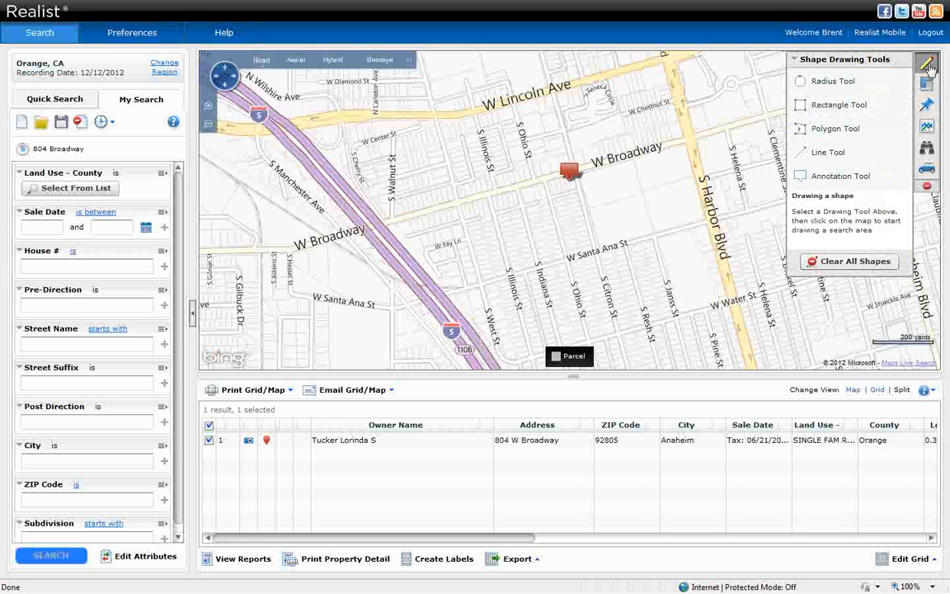
{"action": "left_click", "coordinate": [835, 133]}
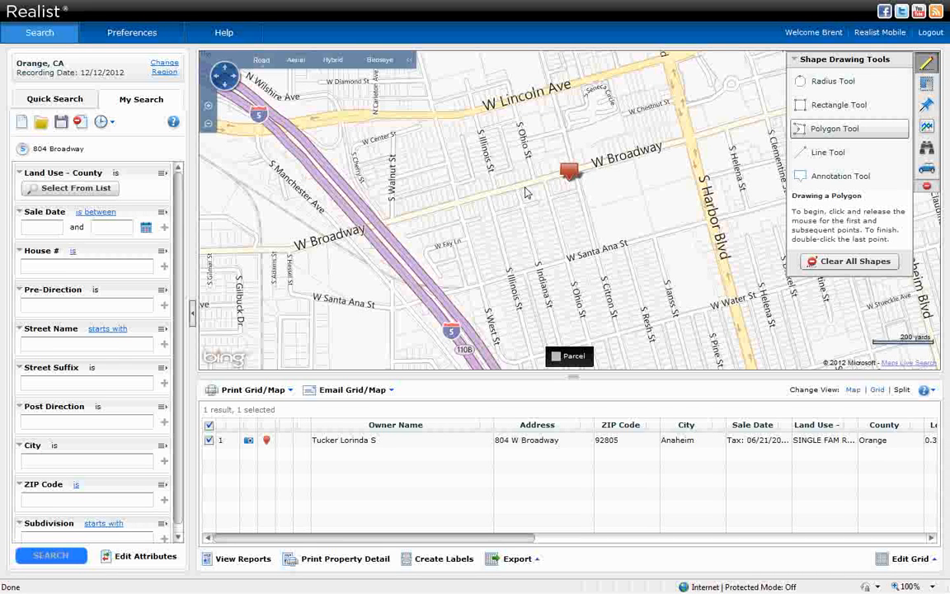
{"action": "left_click", "coordinate": [580, 184]}
{"action": "left_click", "coordinate": [596, 251]}
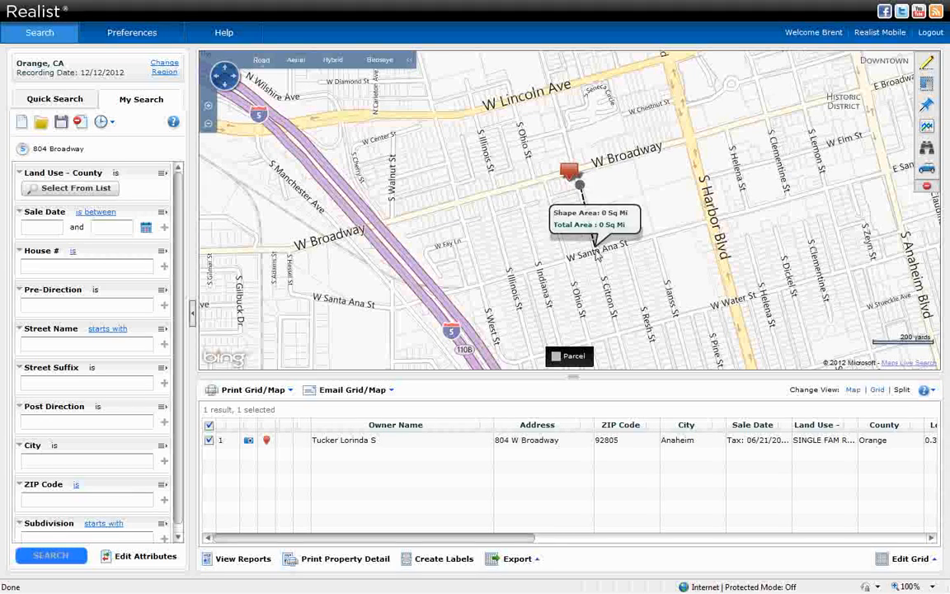
{"action": "double_click", "coordinate": [547, 260]}
{"action": "left_click", "coordinate": [538, 263]}
{"action": "left_click", "coordinate": [517, 186]}
{"action": "left_click", "coordinate": [494, 192]}
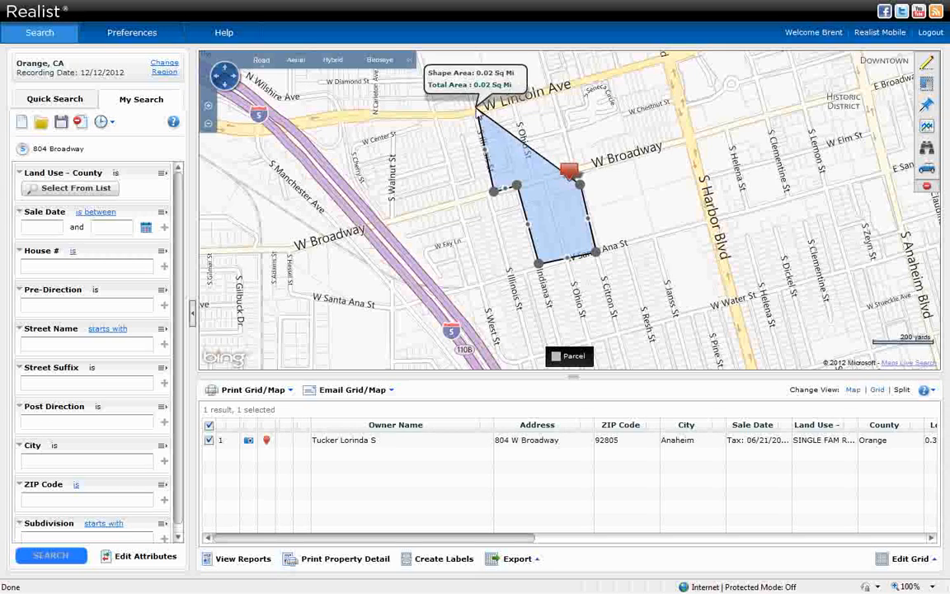
{"action": "left_click", "coordinate": [475, 107]}
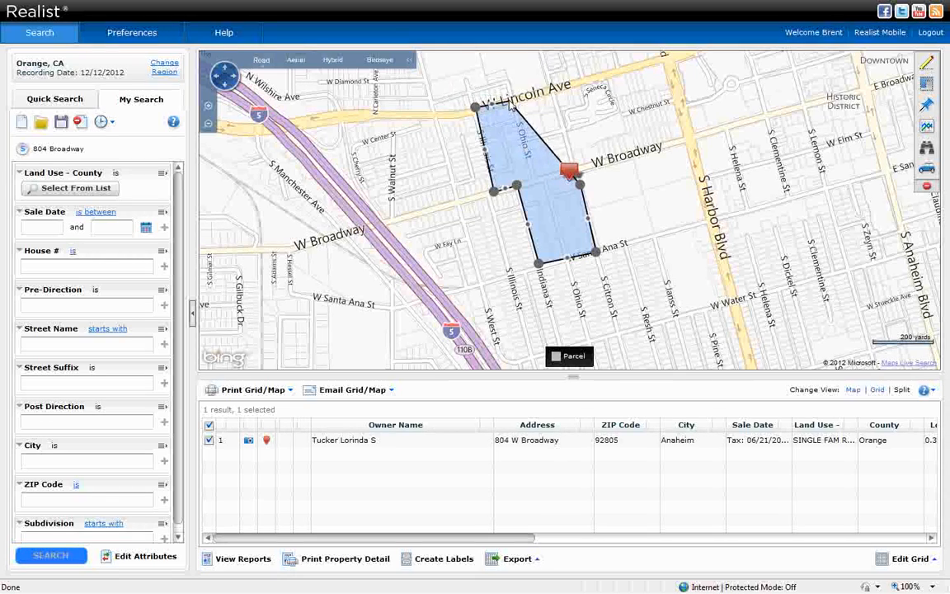
{"action": "left_click", "coordinate": [525, 140]}
{"action": "double_click", "coordinate": [564, 129]}
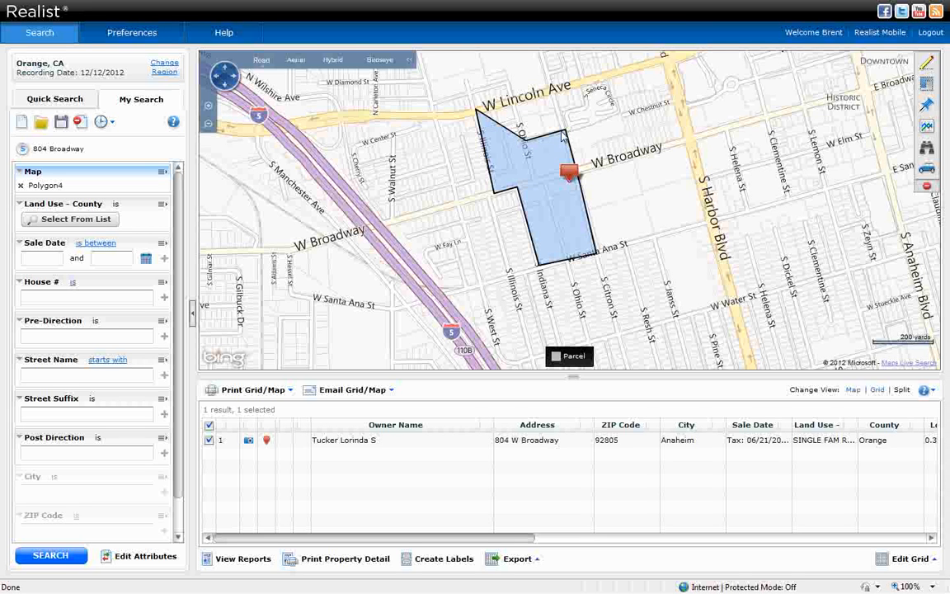
Filter county land use to Single Fam Residence (1) from the Q-T code list.
{"action": "left_click", "coordinate": [66, 220]}
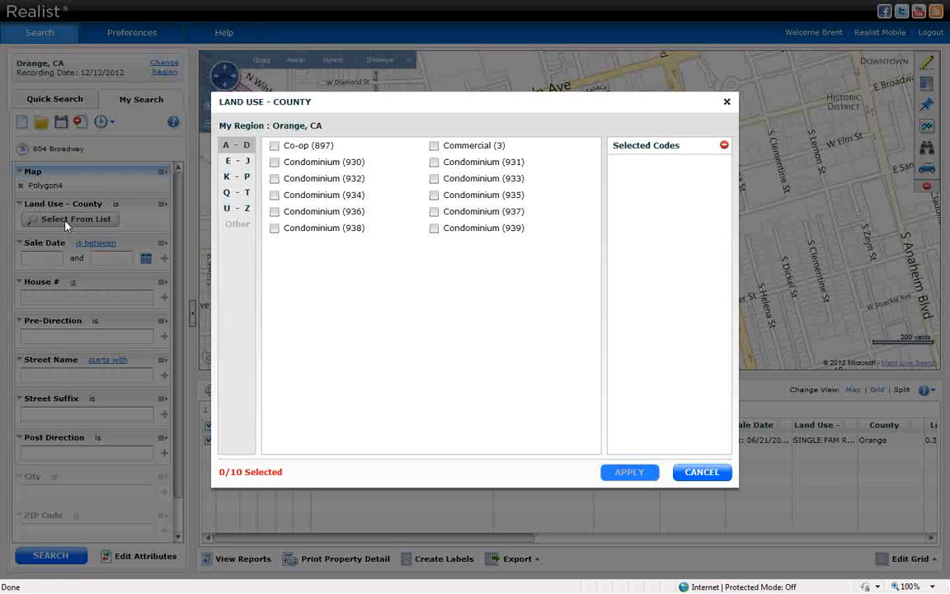
{"action": "left_click", "coordinate": [239, 193]}
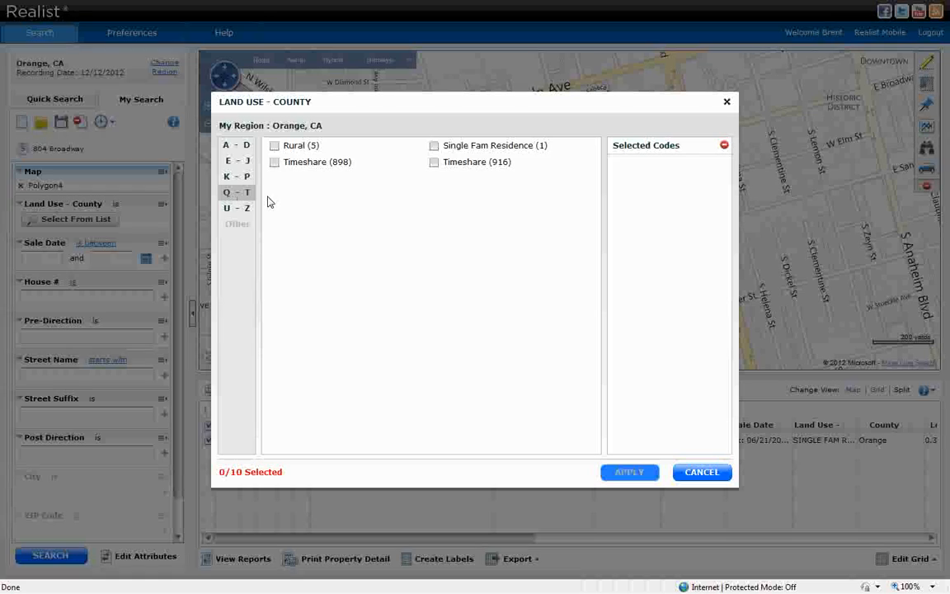
{"action": "left_click", "coordinate": [434, 145]}
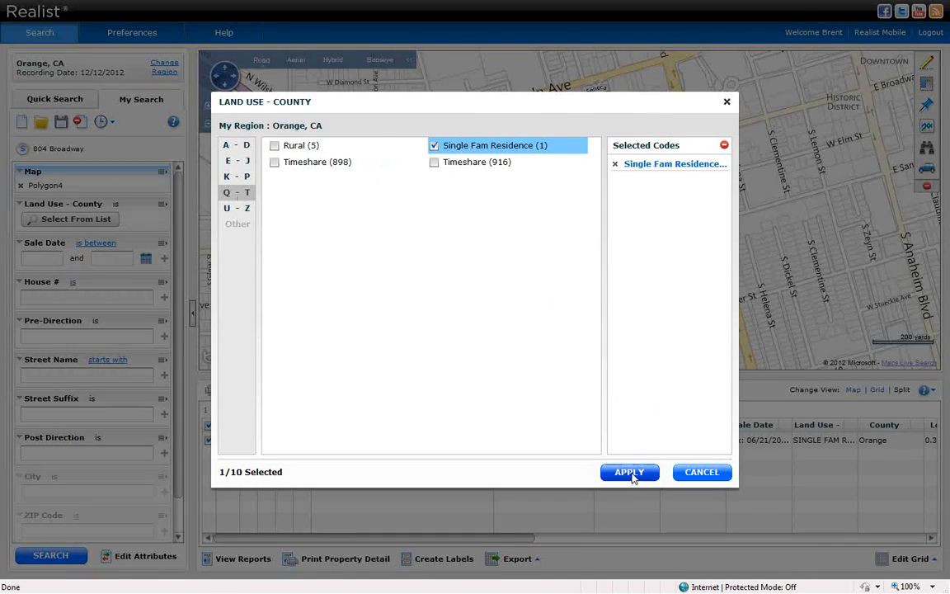
{"action": "left_click", "coordinate": [630, 472]}
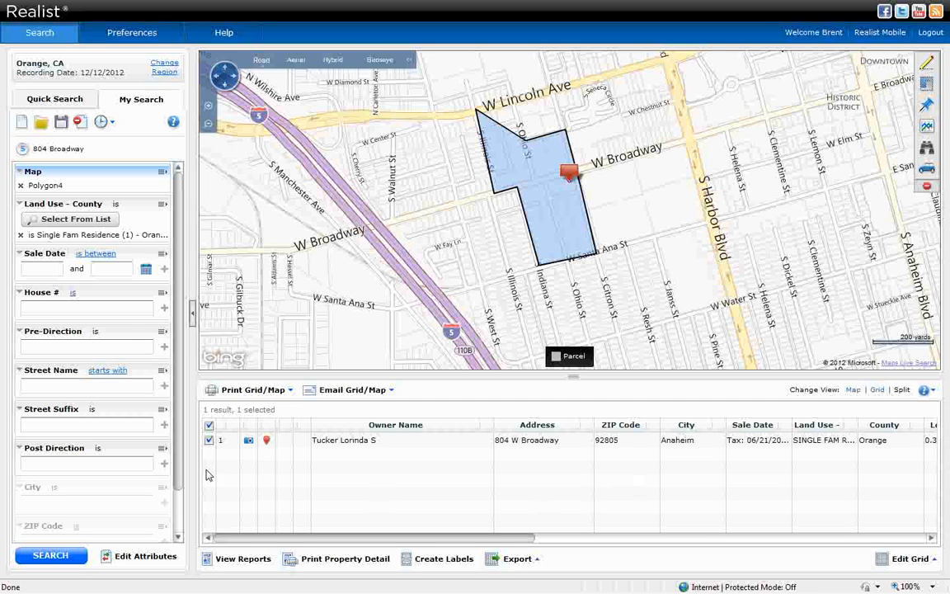
Set Sale Date to 'is less than' 1/1/2007 and run the search, returning 33 properties.
{"action": "left_click", "coordinate": [93, 258]}
{"action": "left_click", "coordinate": [95, 303]}
{"action": "left_click", "coordinate": [72, 269]}
{"action": "right_click", "coordinate": [73, 271]}
{"action": "left_click", "coordinate": [101, 308]}
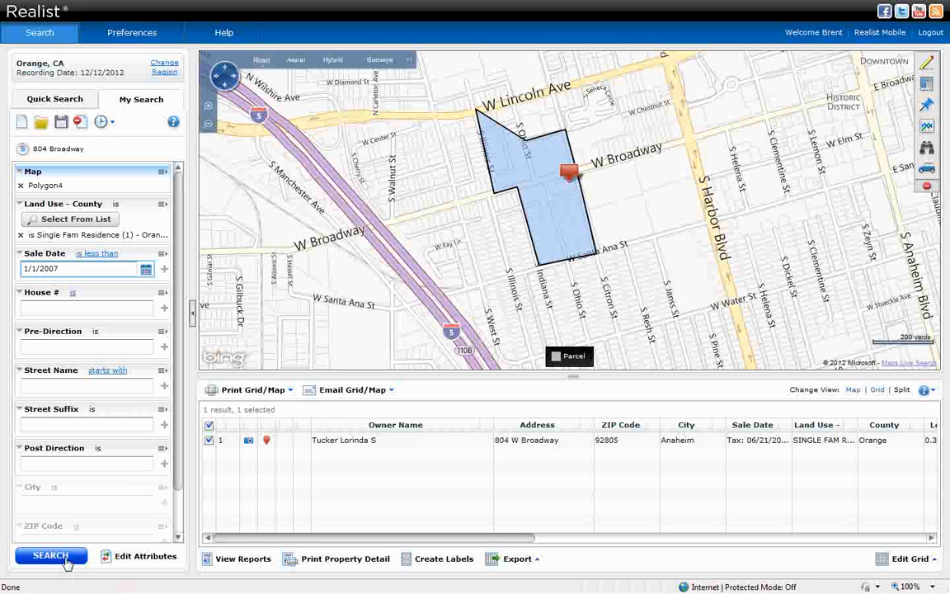
{"action": "left_click", "coordinate": [51, 556]}
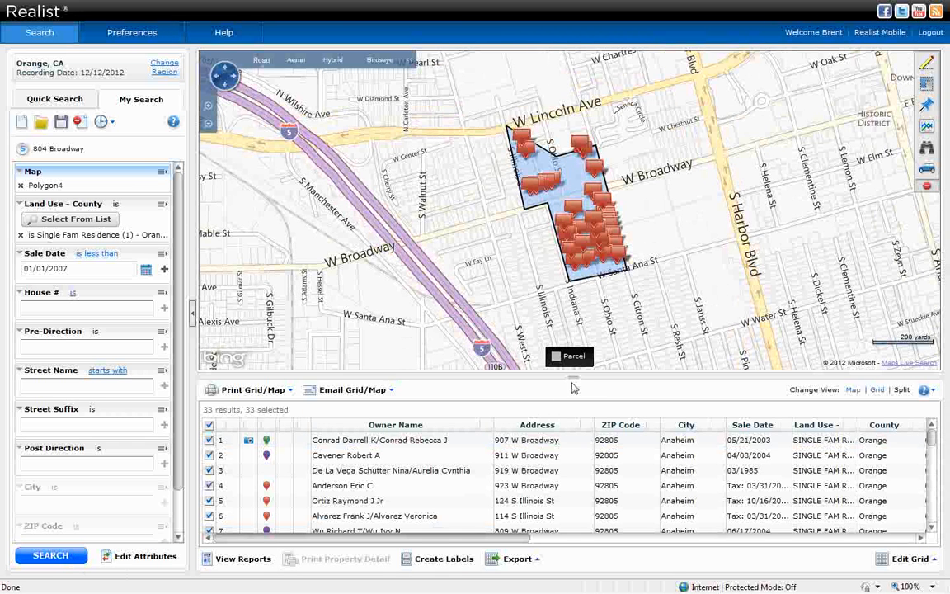
Enlarge the results grid, sort by MLS Listing Indicator, and deselect the first property.
{"action": "left_click_drag", "start_coordinate": [572, 377], "coordinate": [572, 304]}
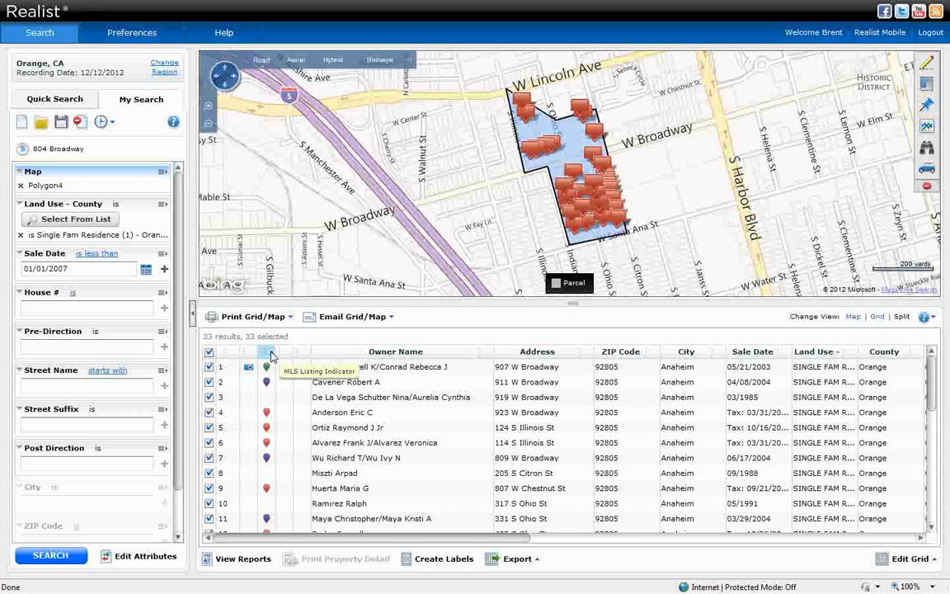
{"action": "left_click", "coordinate": [273, 355]}
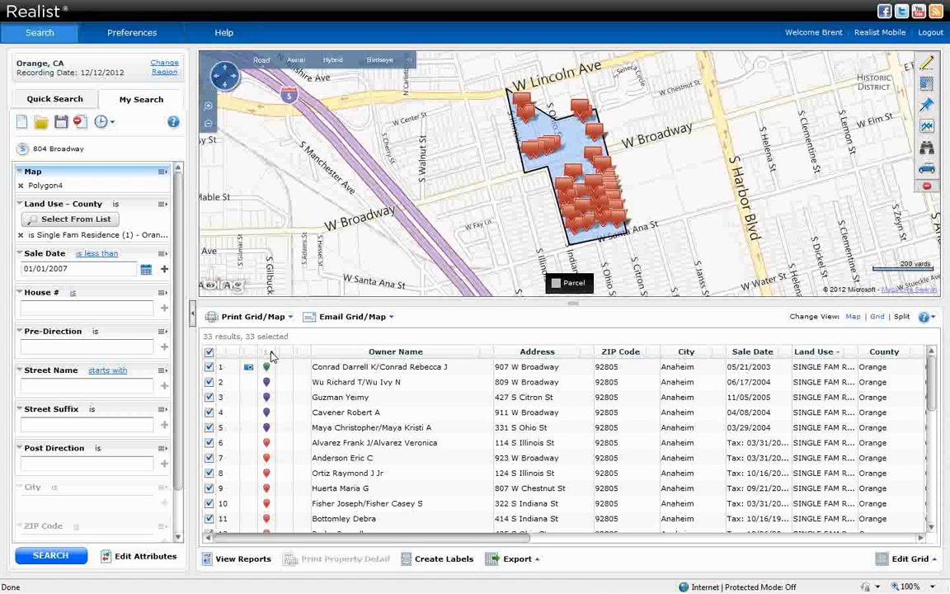
{"action": "left_click", "coordinate": [208, 366]}
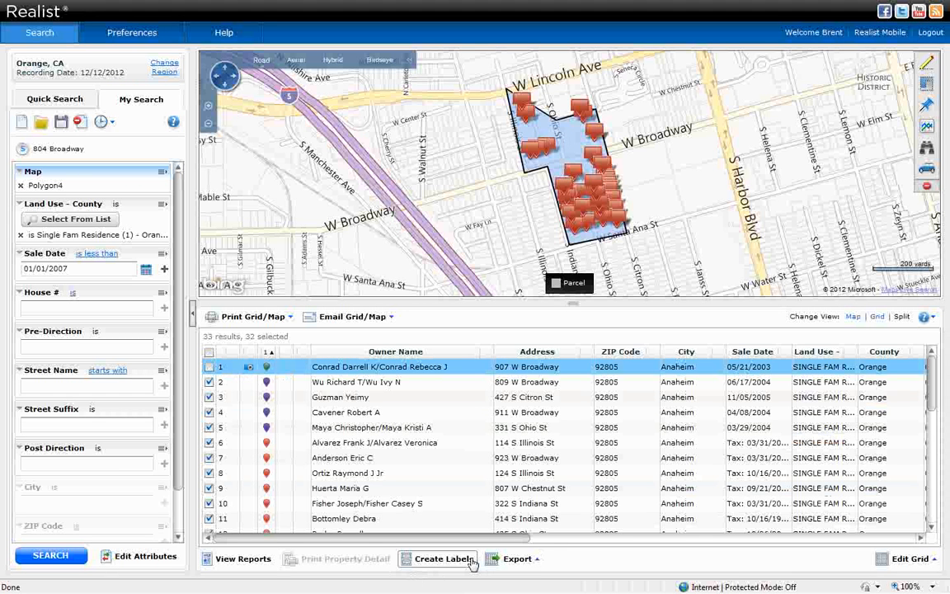
Open the Print Labels dialog for the 32 selected properties via Create Labels.
{"action": "left_click", "coordinate": [444, 559]}
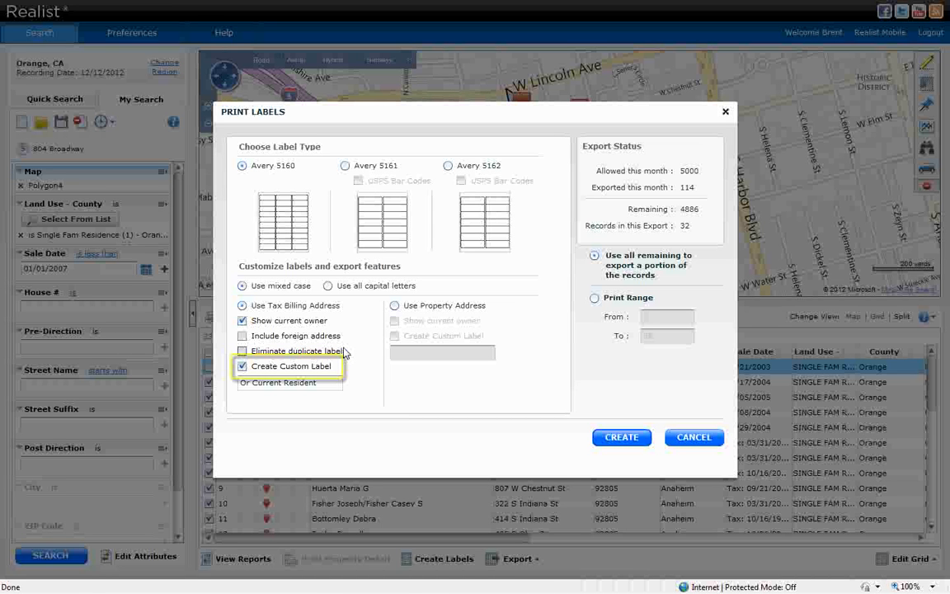
Keep the 'Or Current Resident' custom line, eliminate duplicate labels, and create the Avery 5160 labels.
{"action": "left_click", "coordinate": [318, 386]}
{"action": "left_click_drag", "start_coordinate": [323, 380], "coordinate": [212, 385]}
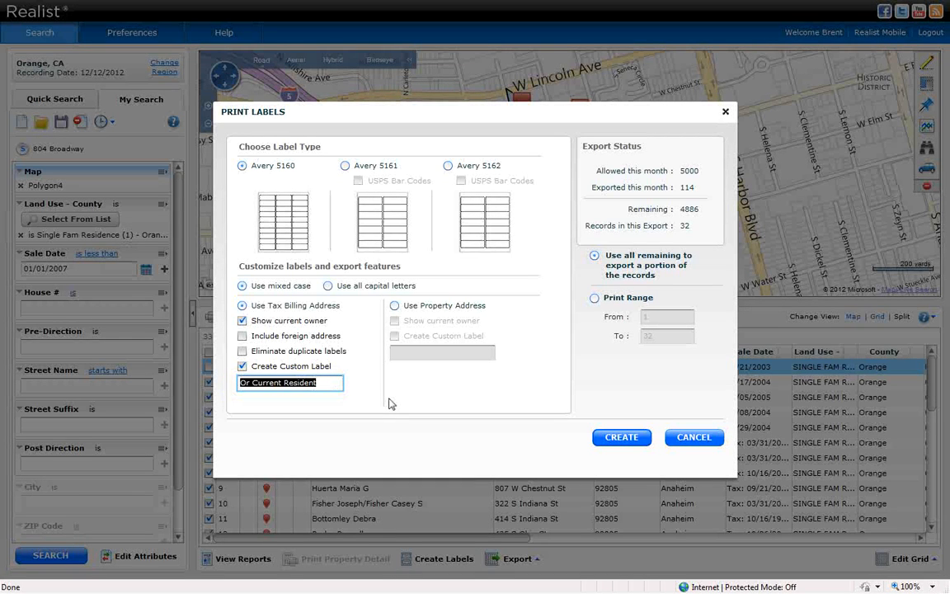
{"action": "left_click", "coordinate": [327, 383]}
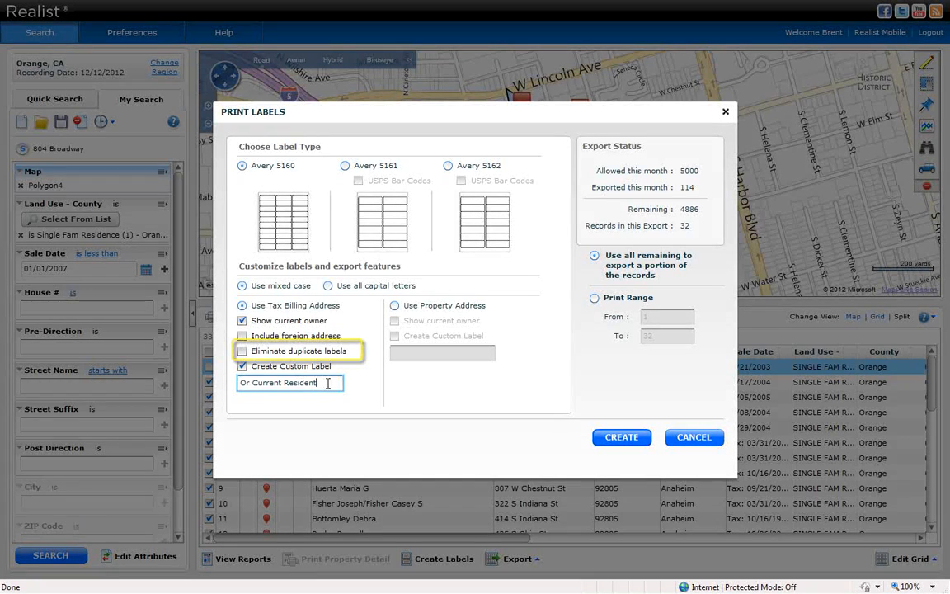
{"action": "left_click", "coordinate": [241, 351]}
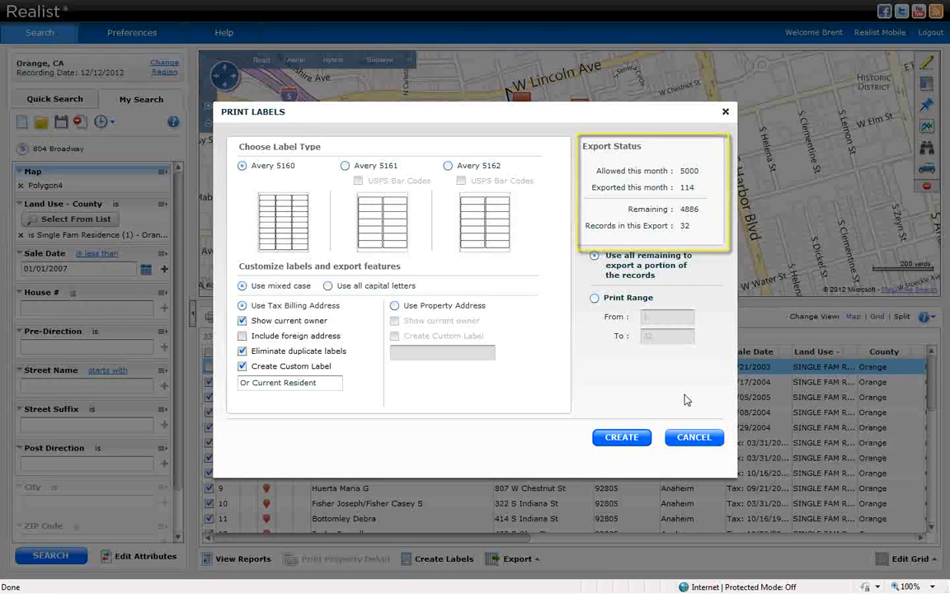
{"action": "left_click", "coordinate": [624, 441]}
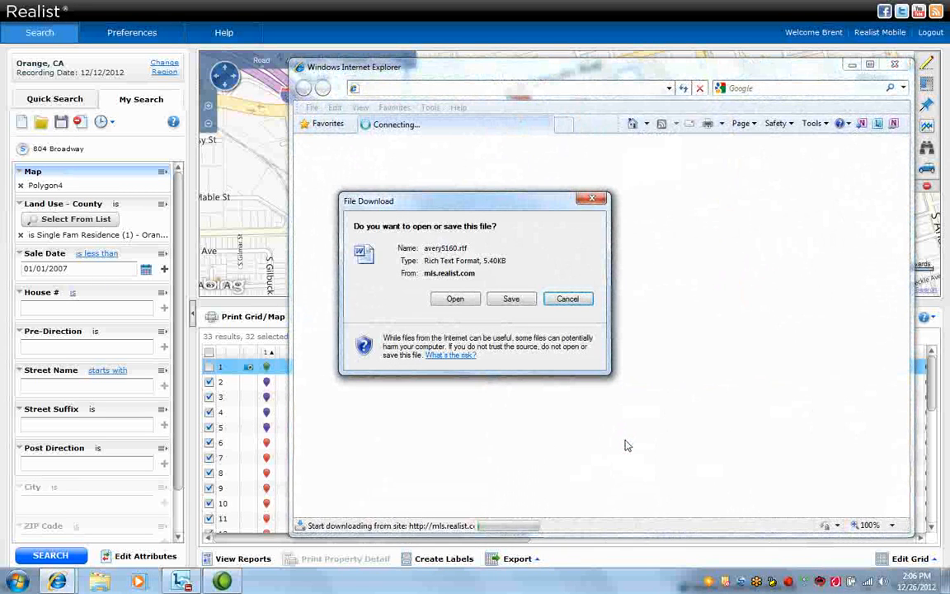
Open the downloaded avery5160.rtf label file.
{"action": "left_click", "coordinate": [456, 300]}
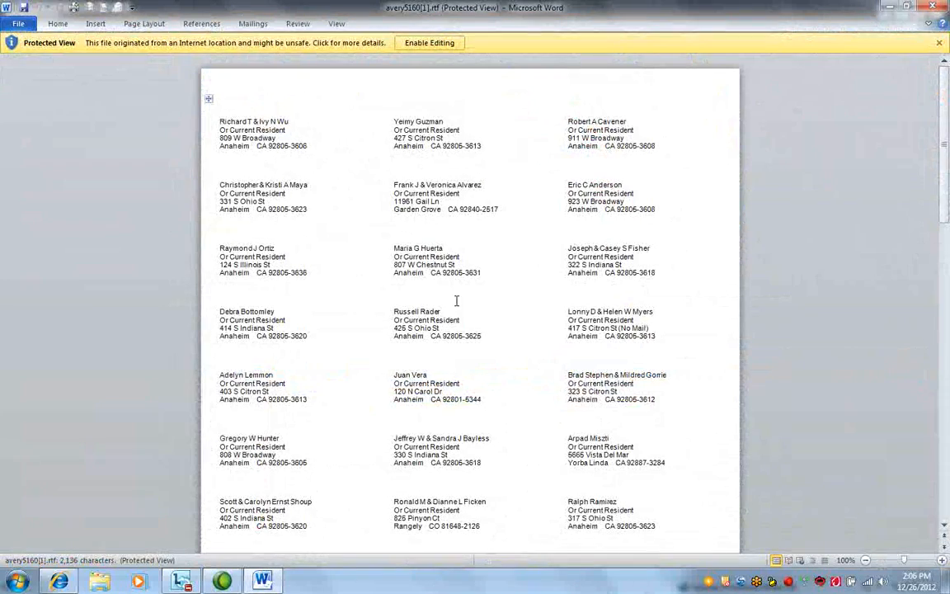
Enable editing and make the first address label bold, italic and red.
{"action": "left_click", "coordinate": [419, 45]}
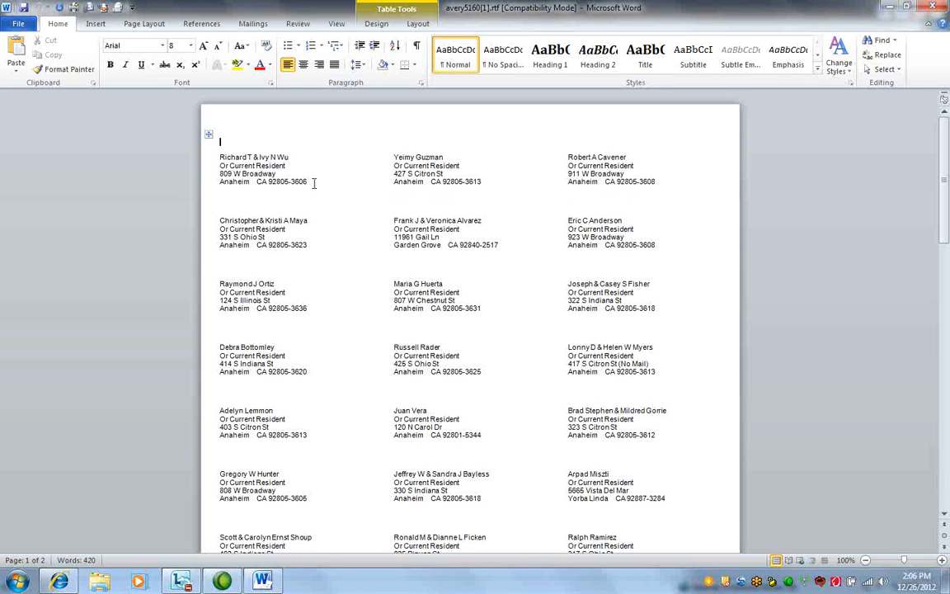
{"action": "left_click_drag", "start_coordinate": [310, 182], "coordinate": [221, 155]}
{"action": "left_click", "coordinate": [109, 65]}
{"action": "left_click", "coordinate": [125, 65]}
{"action": "left_click", "coordinate": [258, 65]}
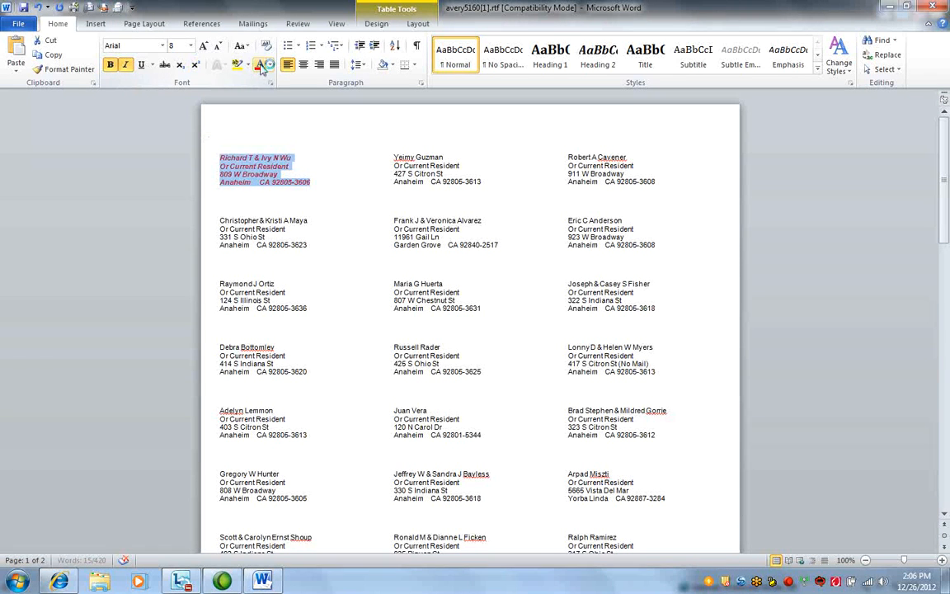
{"action": "left_click", "coordinate": [350, 213]}
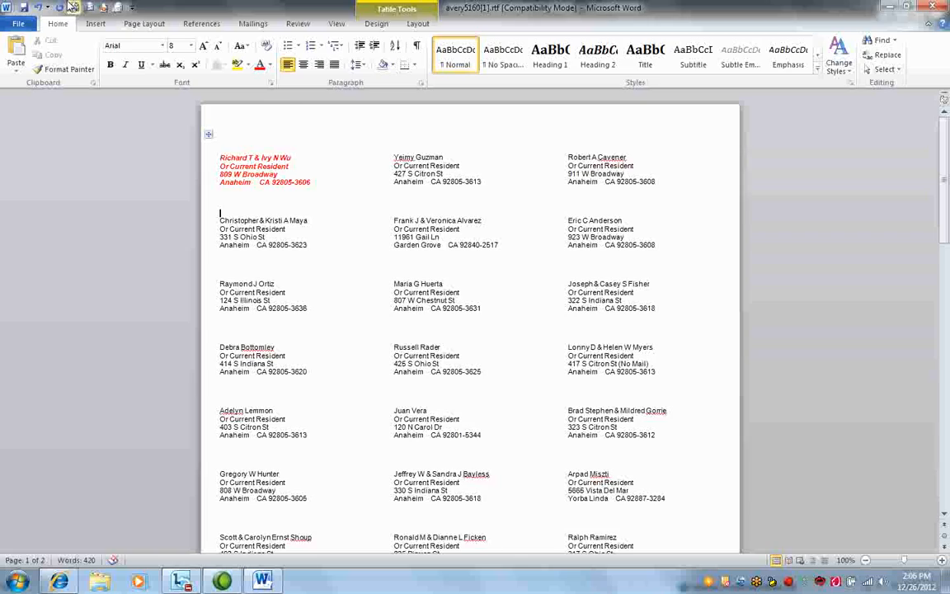
Cancel Save As and close Word without saving the label changes.
{"action": "left_click", "coordinate": [17, 25]}
{"action": "left_click", "coordinate": [27, 63]}
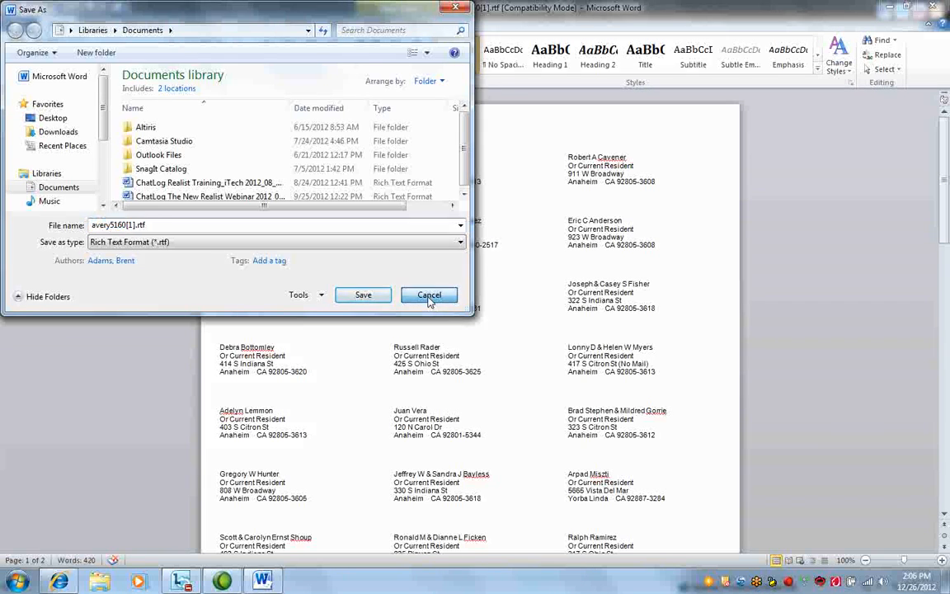
{"action": "left_click", "coordinate": [429, 297]}
{"action": "left_click", "coordinate": [934, 7]}
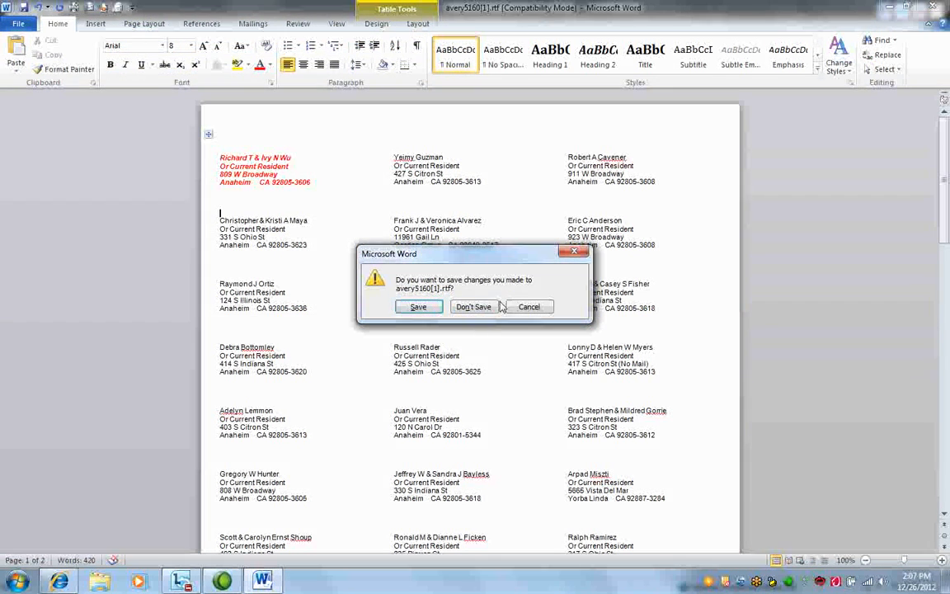
{"action": "left_click", "coordinate": [478, 306]}
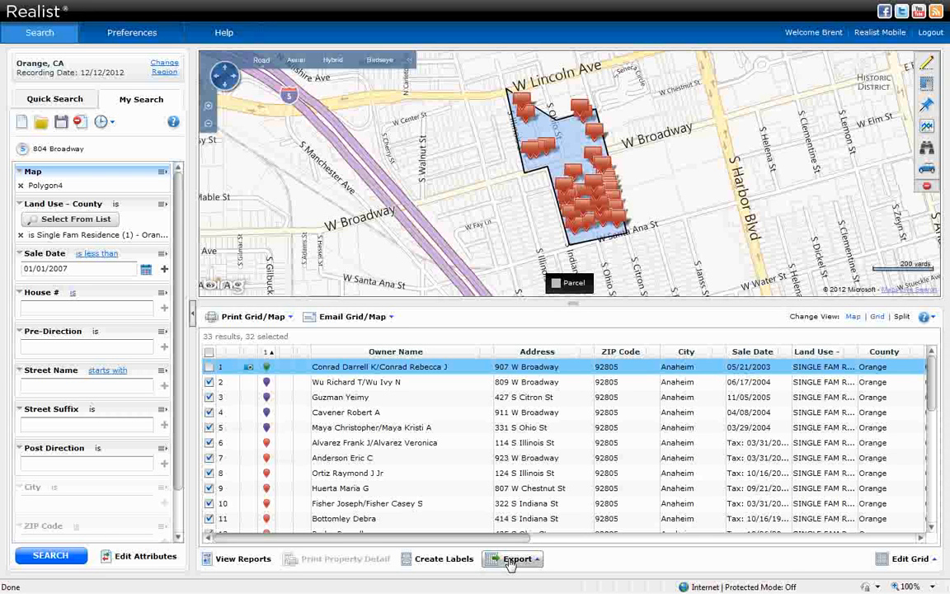
Open the Export dropdown below the results grid.
{"action": "left_click", "coordinate": [511, 561]}
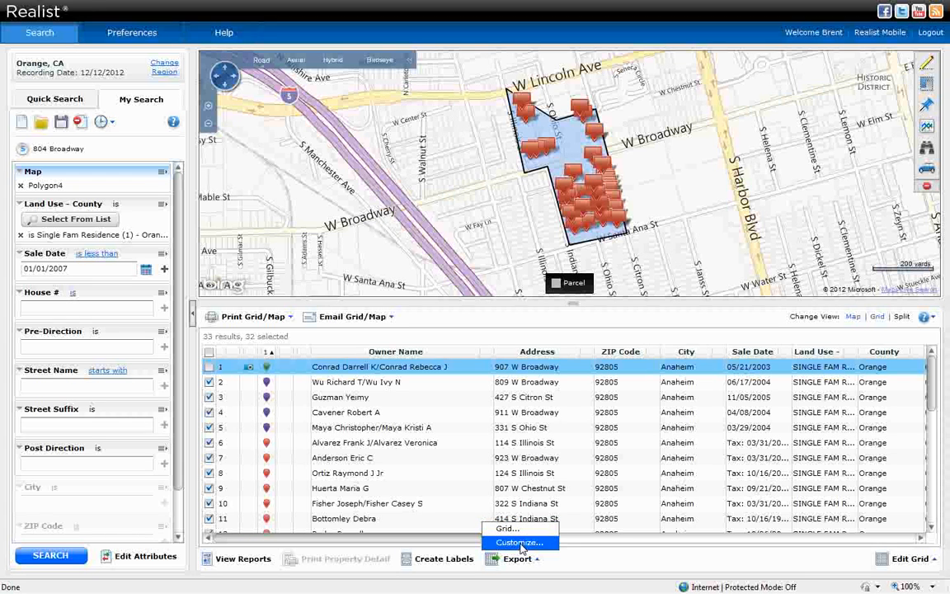
Load the saved Mailing Export field set in Customize and export the 32 records as CSV.
{"action": "left_click", "coordinate": [520, 542]}
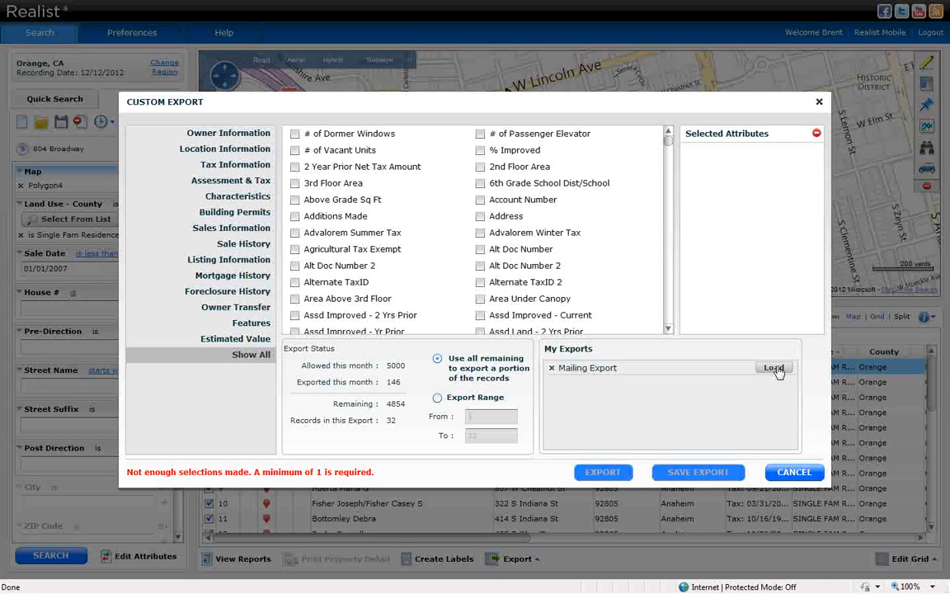
{"action": "left_click", "coordinate": [774, 368]}
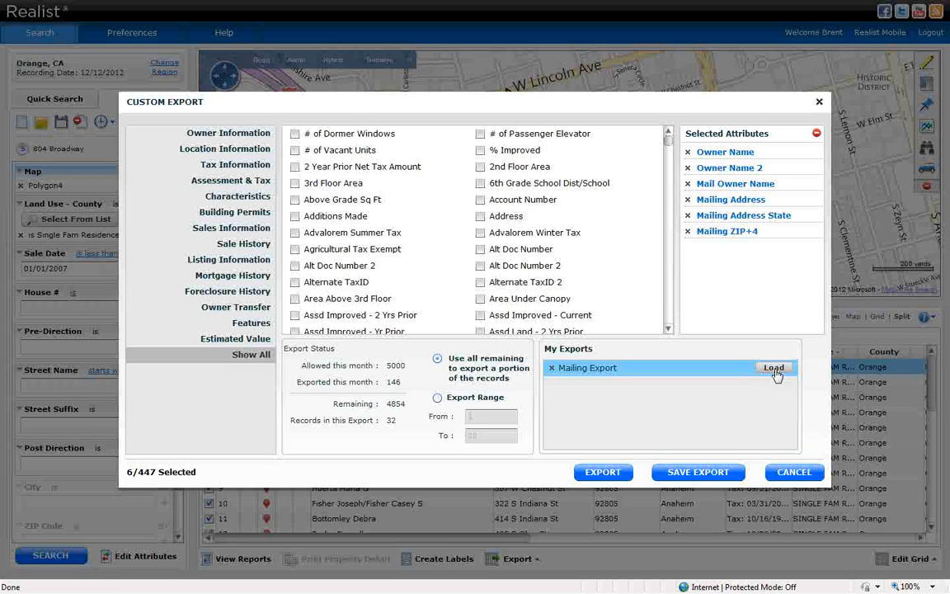
{"action": "left_click", "coordinate": [601, 472]}
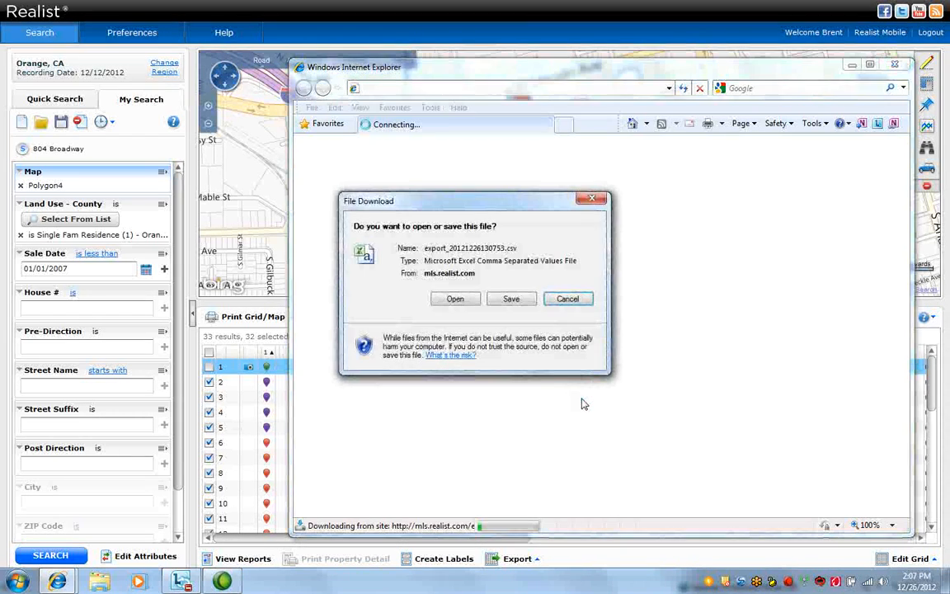
Auto-fit all owner and mailing-address columns in the exported CSV, then discard the changes.
{"action": "left_click", "coordinate": [456, 299]}
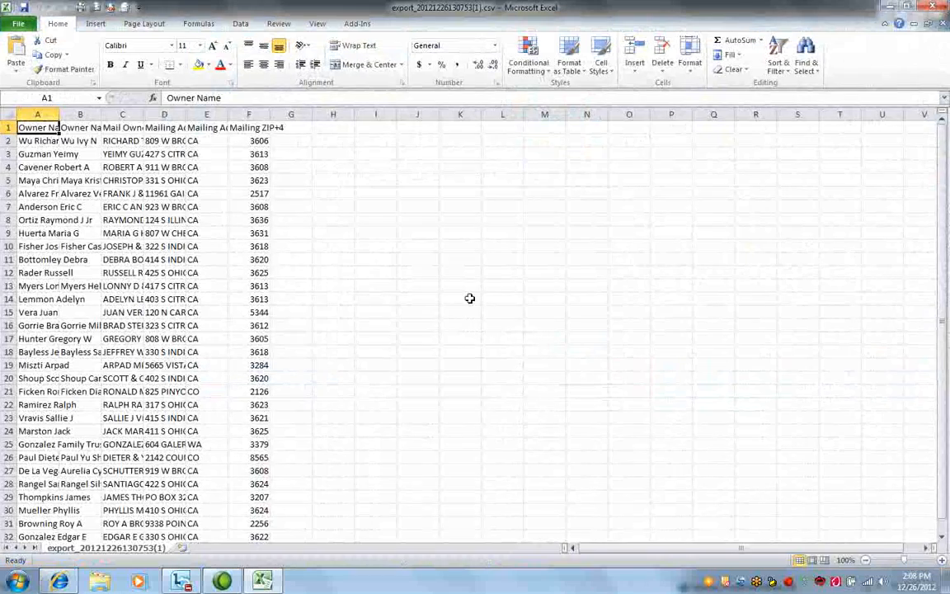
{"action": "left_click", "coordinate": [9, 112]}
{"action": "double_click", "coordinate": [58, 114]}
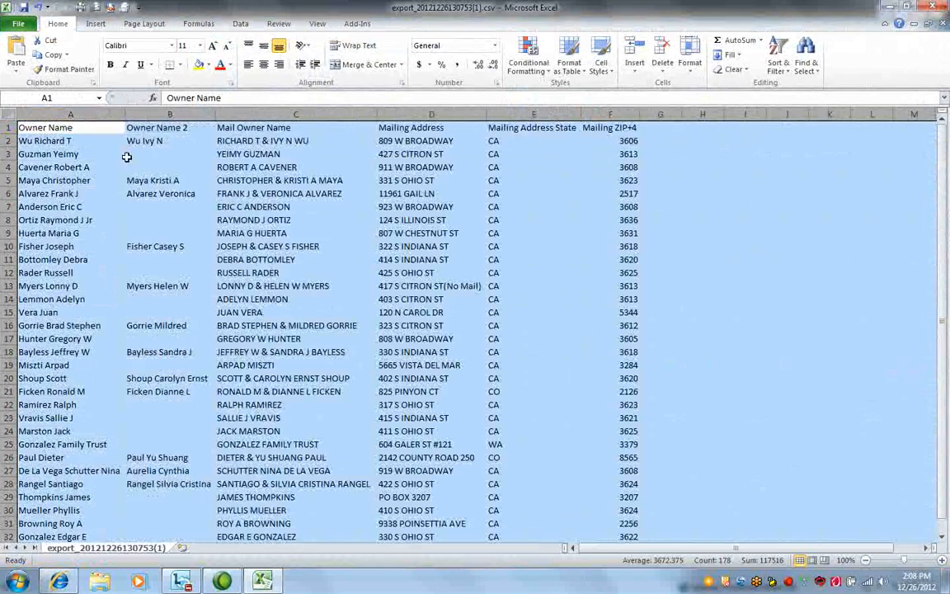
{"action": "left_click", "coordinate": [335, 205]}
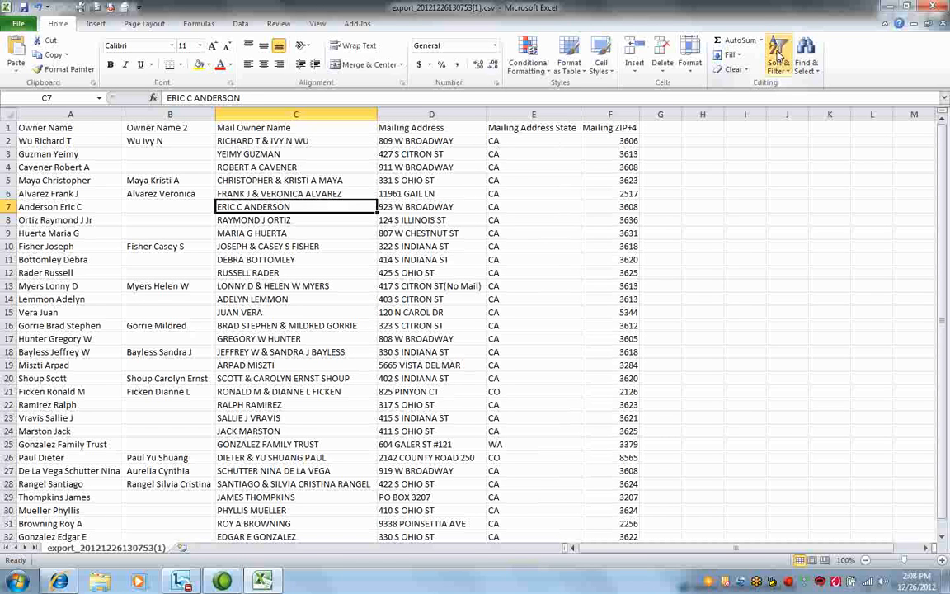
{"action": "left_click", "coordinate": [935, 6]}
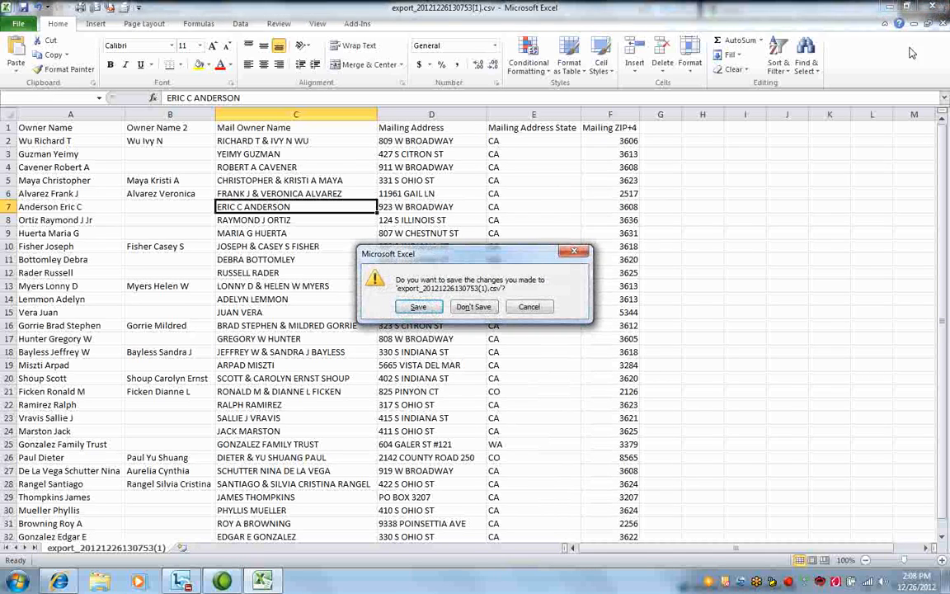
{"action": "left_click", "coordinate": [473, 307]}
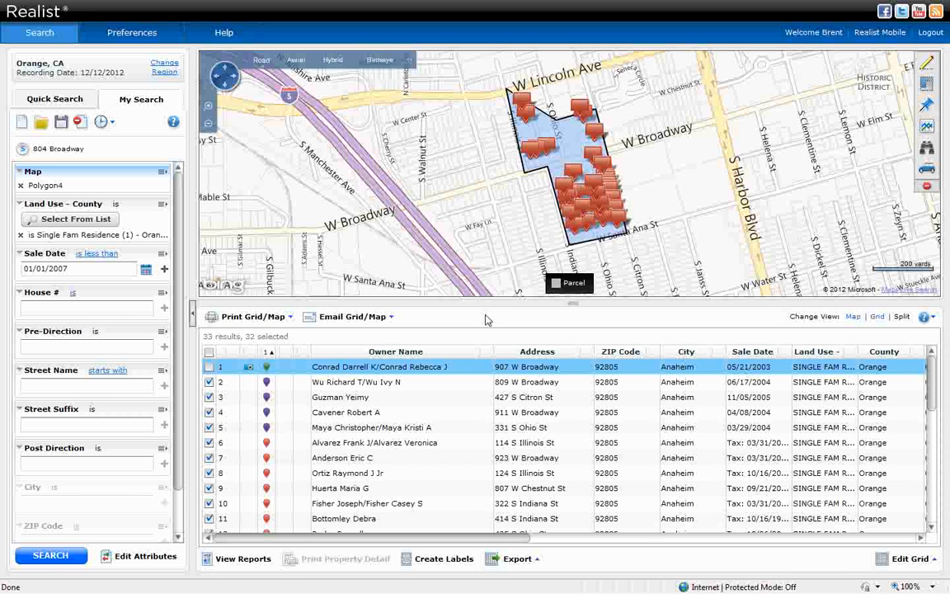